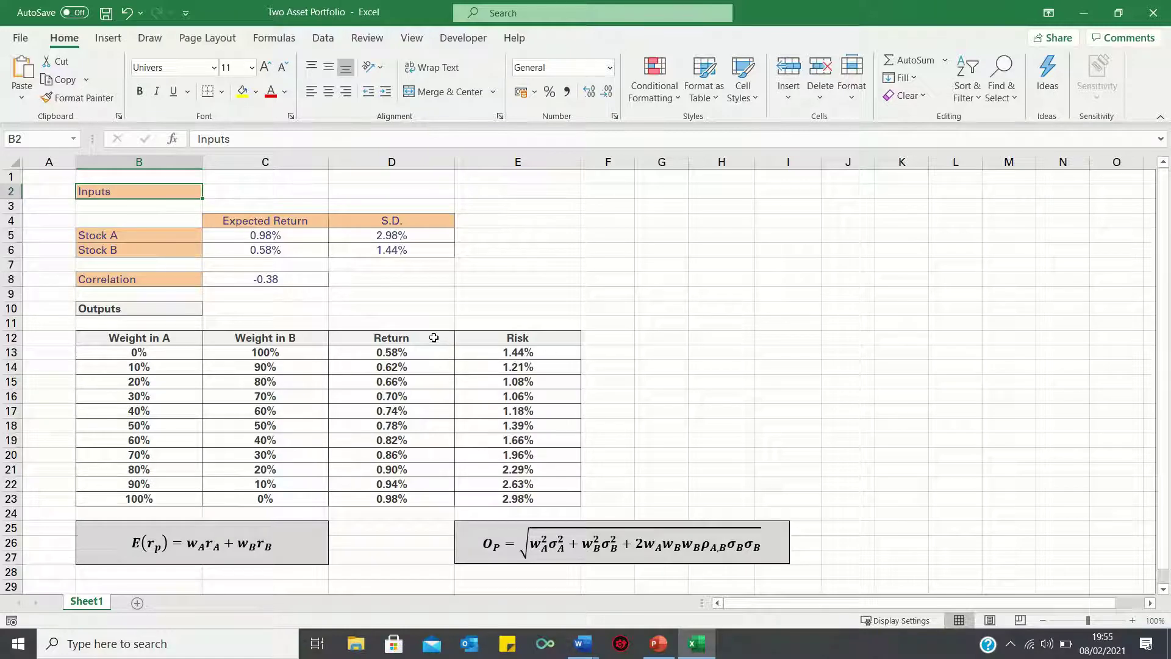
# Select D12:E23 and insert a Scatter with Straight Lines and Markers chart from it
pyautogui.click(434, 337)
pyautogui.hotkey('shift', 'Right')
pyautogui.hotkey('ctrl', 'shift', 'Down')
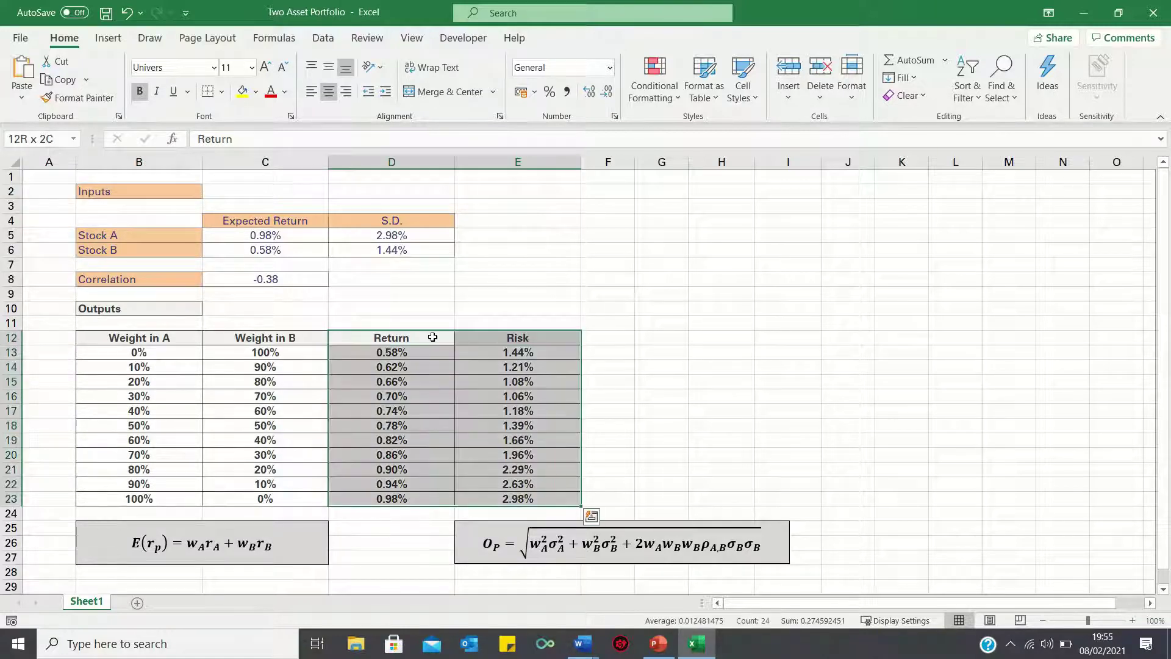
pyautogui.click(106, 39)
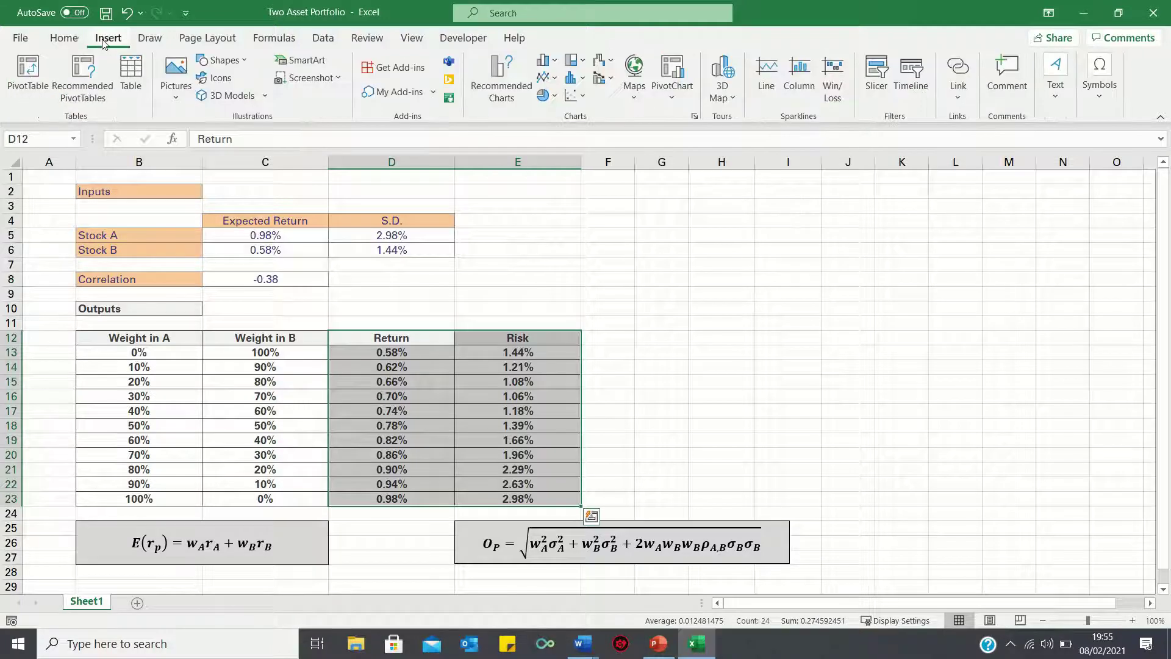
pyautogui.click(579, 97)
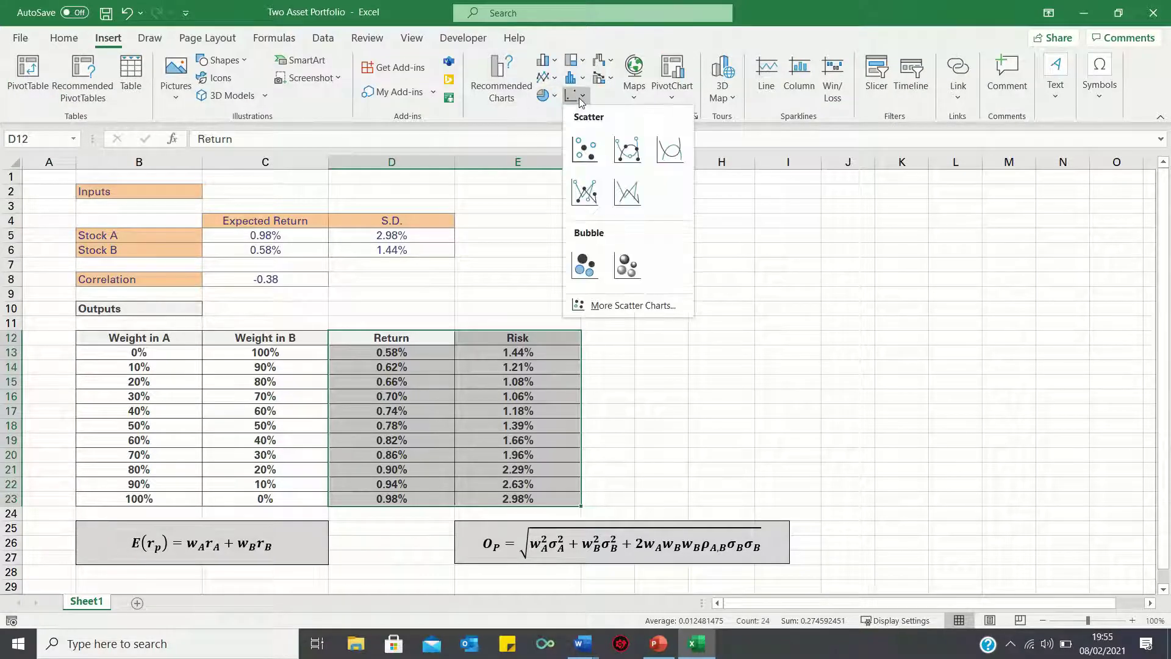
pyautogui.click(625, 304)
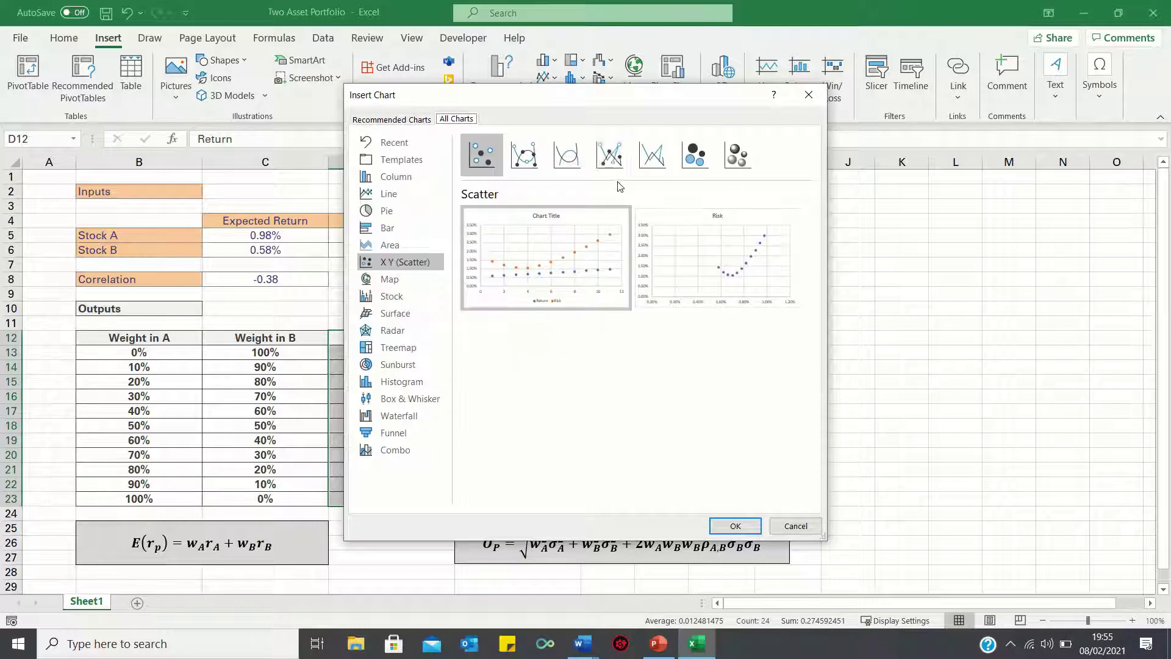
pyautogui.click(610, 156)
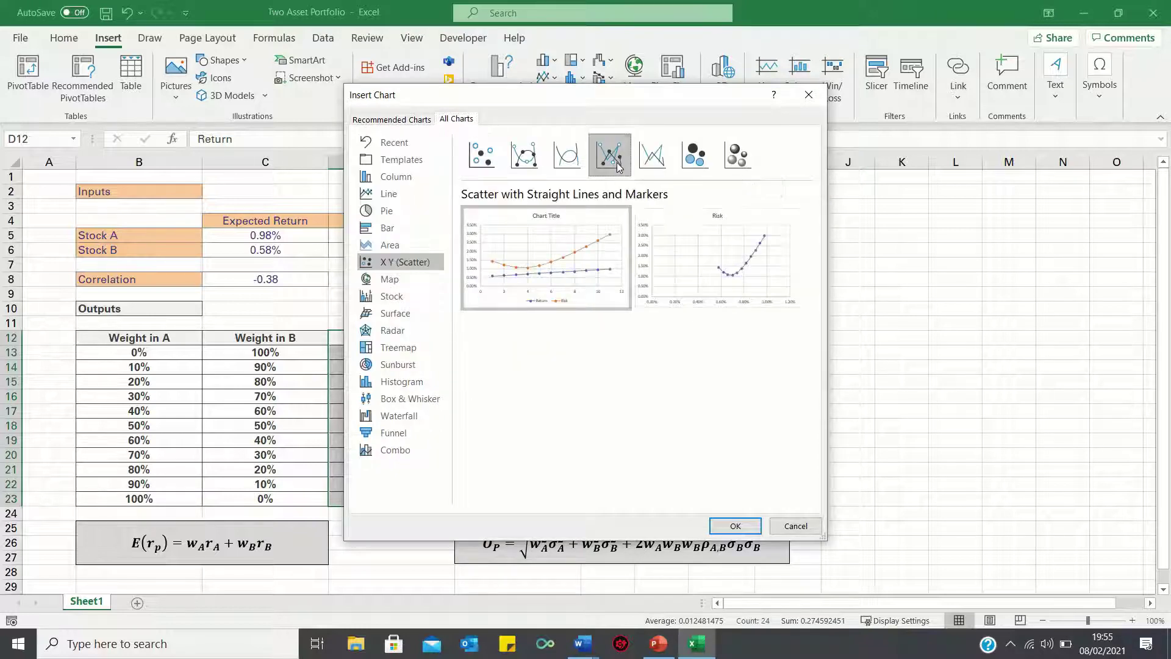
pyautogui.click(735, 525)
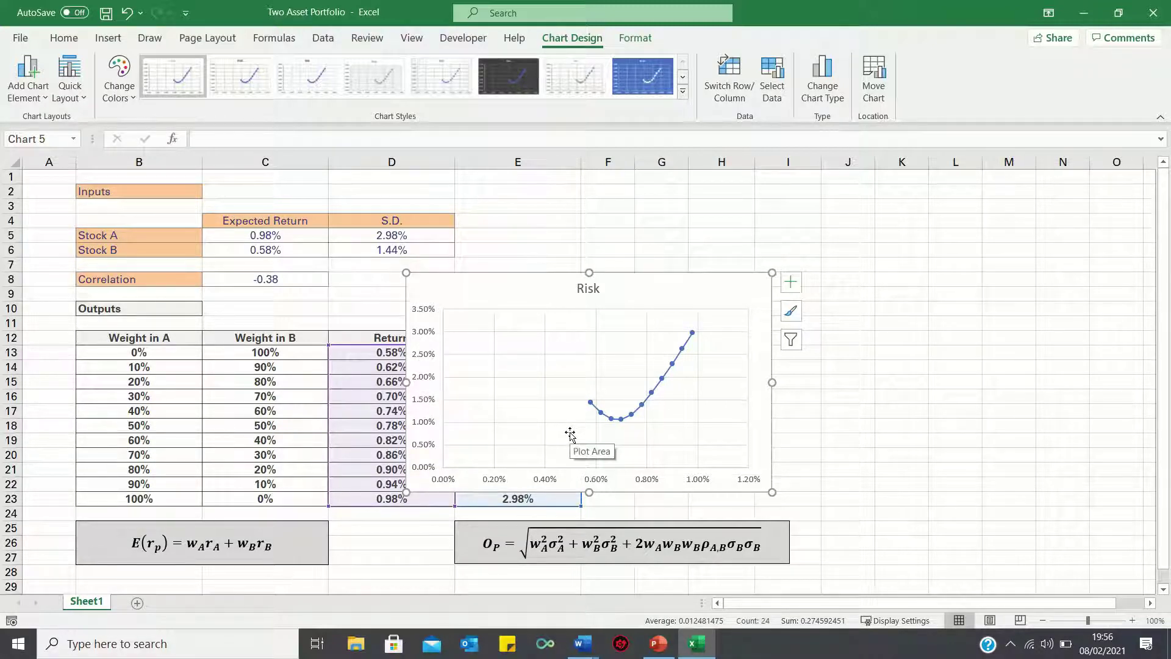
# In Select Data, edit the series so its X values use E13:E23
pyautogui.rightClick(528, 301)
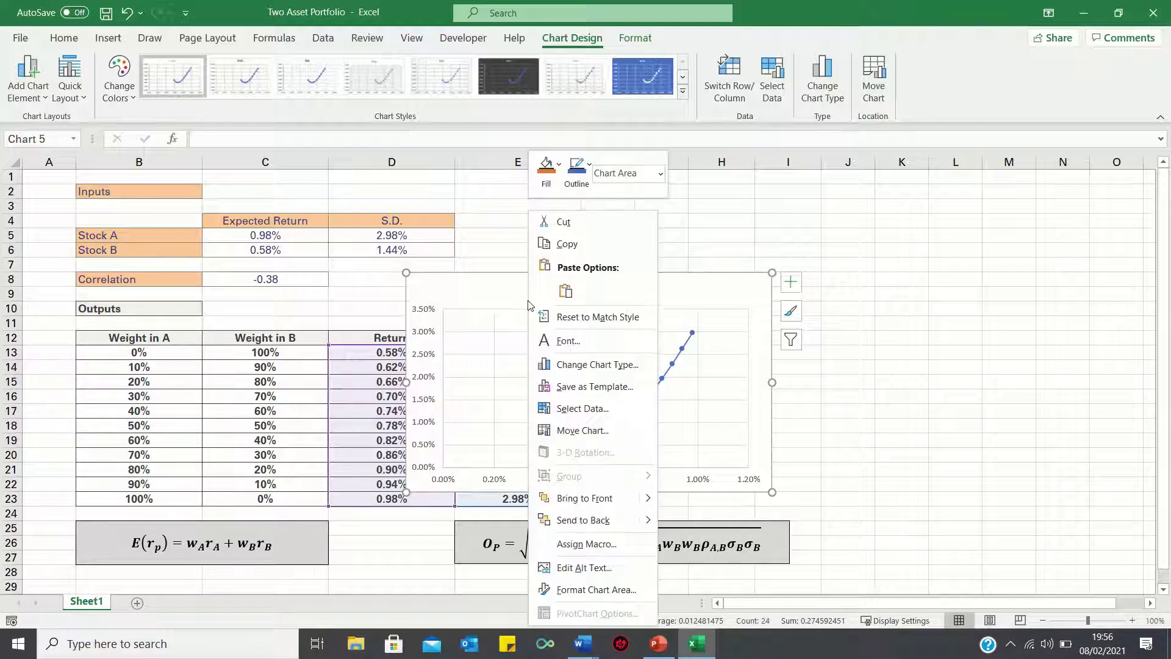
pyautogui.click(590, 410)
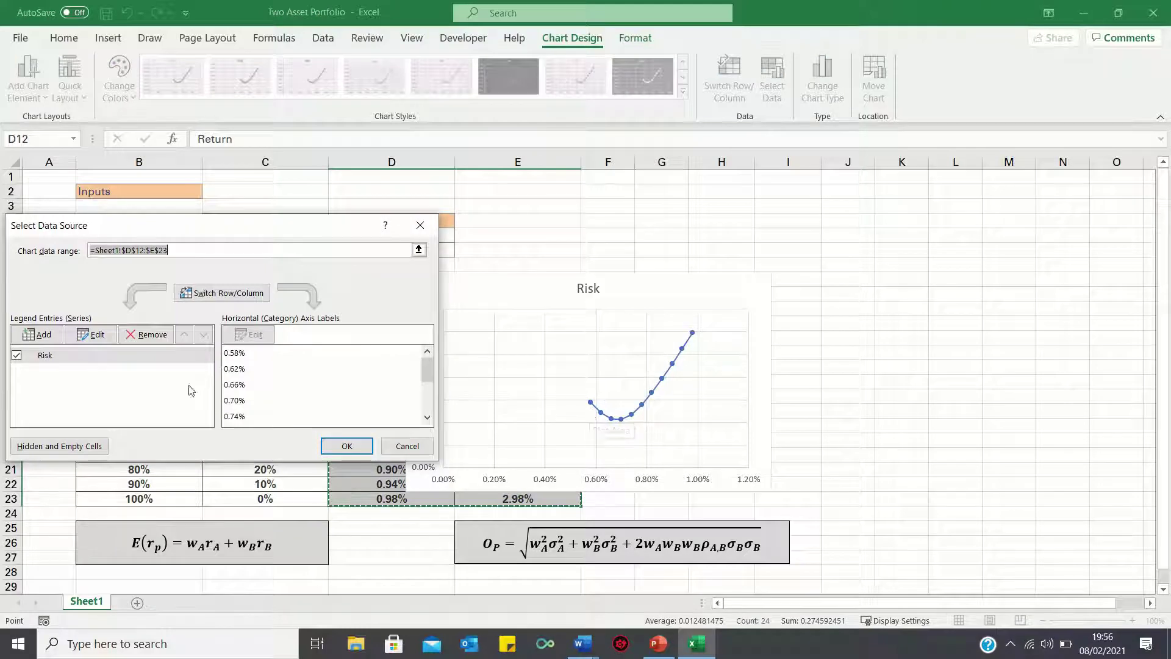
pyautogui.click(88, 334)
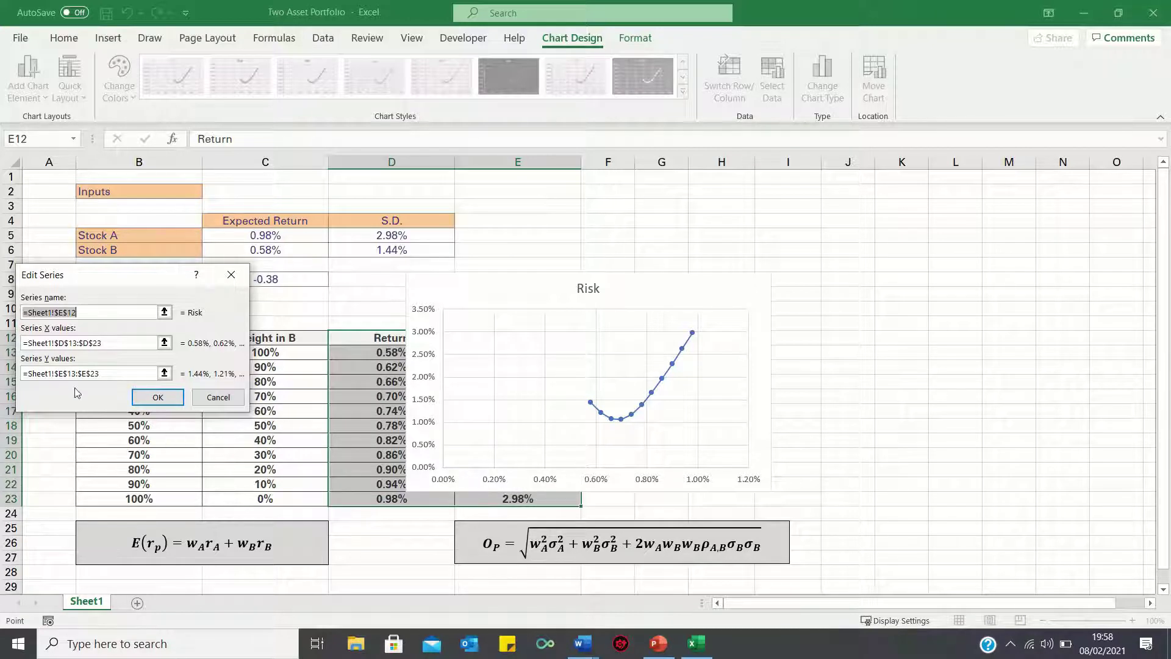
pyautogui.click(64, 342)
pyautogui.click(64, 342)
pyautogui.press('BackSpace')
pyautogui.write('E')
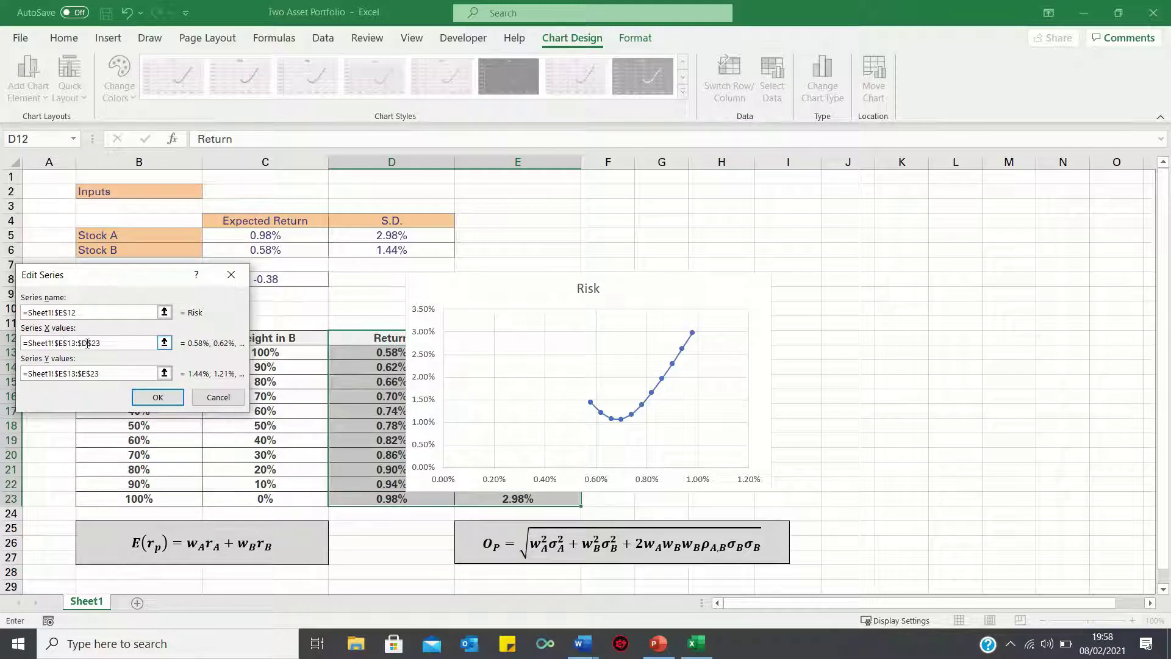
pyautogui.press('BackSpace')
pyautogui.write('E')
# Set the series Y values to D13:D23 and confirm the new data source
pyautogui.click(67, 373)
pyautogui.press('BackSpace')
pyautogui.write('D')
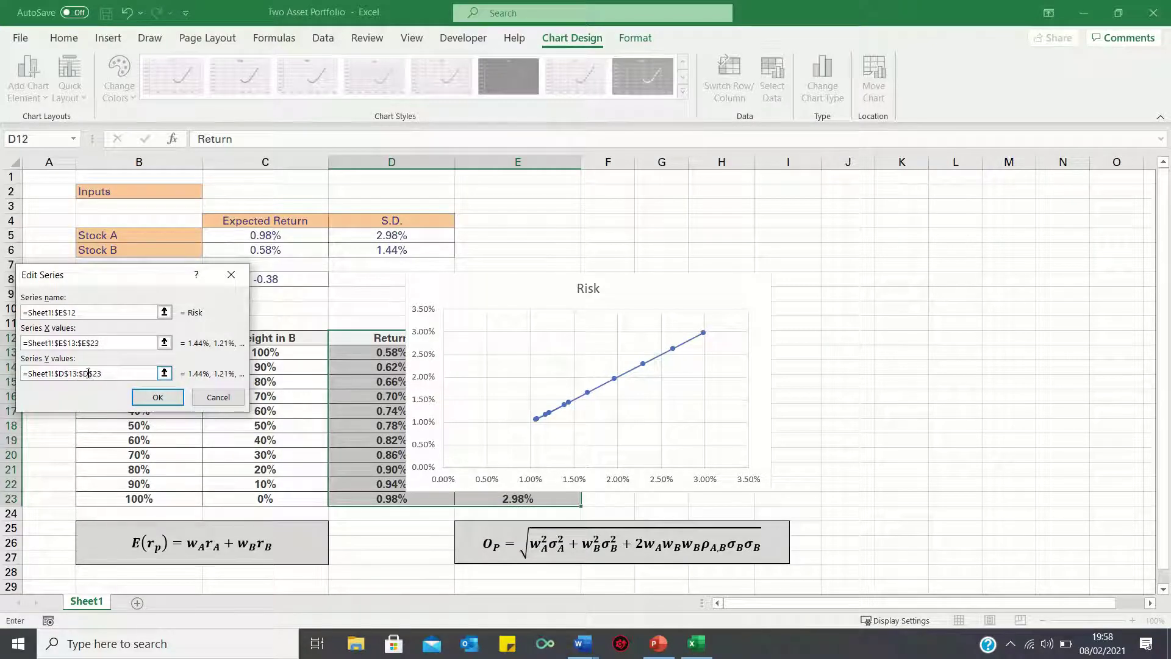
pyautogui.press('Return')
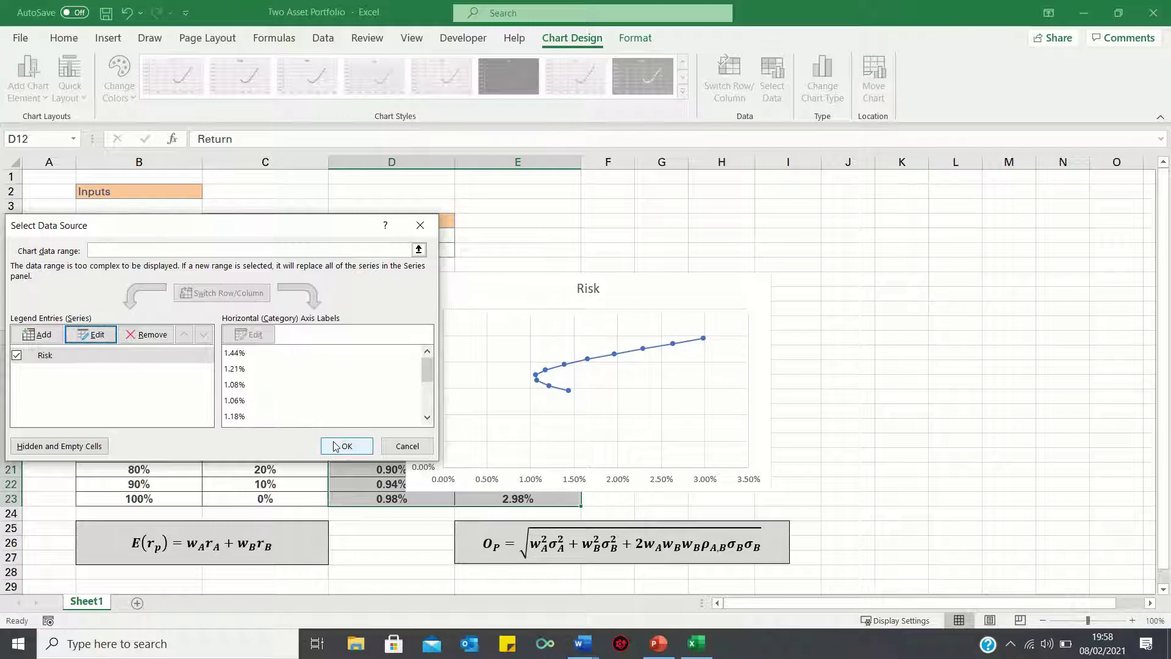
pyautogui.click(347, 446)
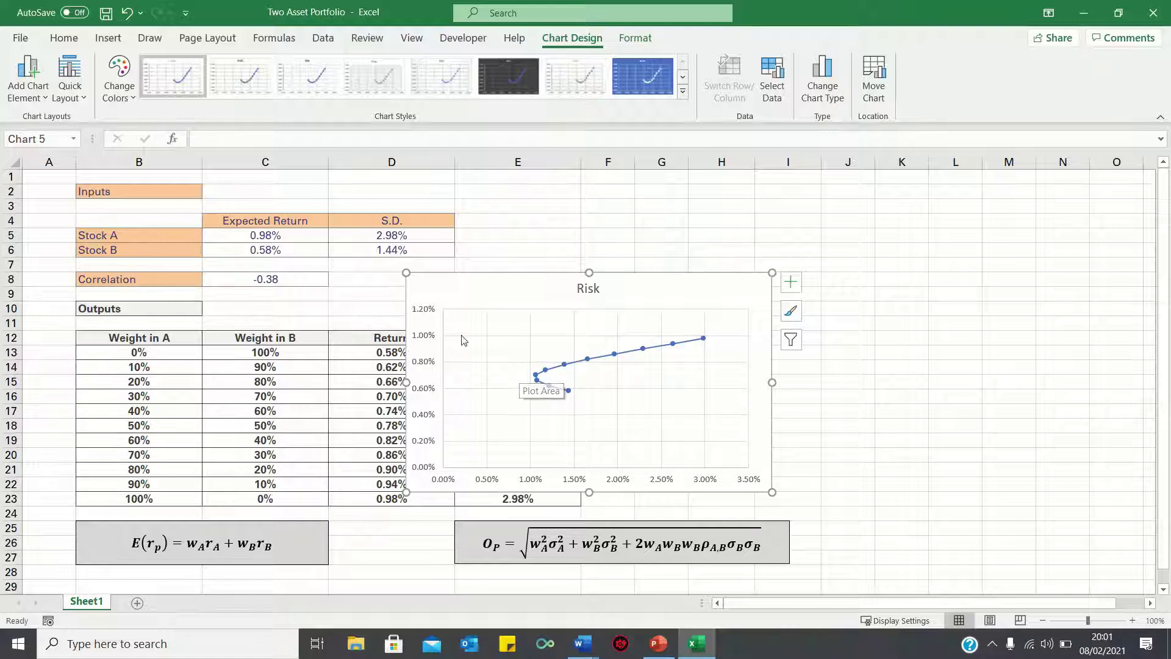
# Move the chart beside the table over columns G–L and enlarge it out to column N
pyautogui.moveTo(487, 290); pyautogui.dragTo(720, 198)
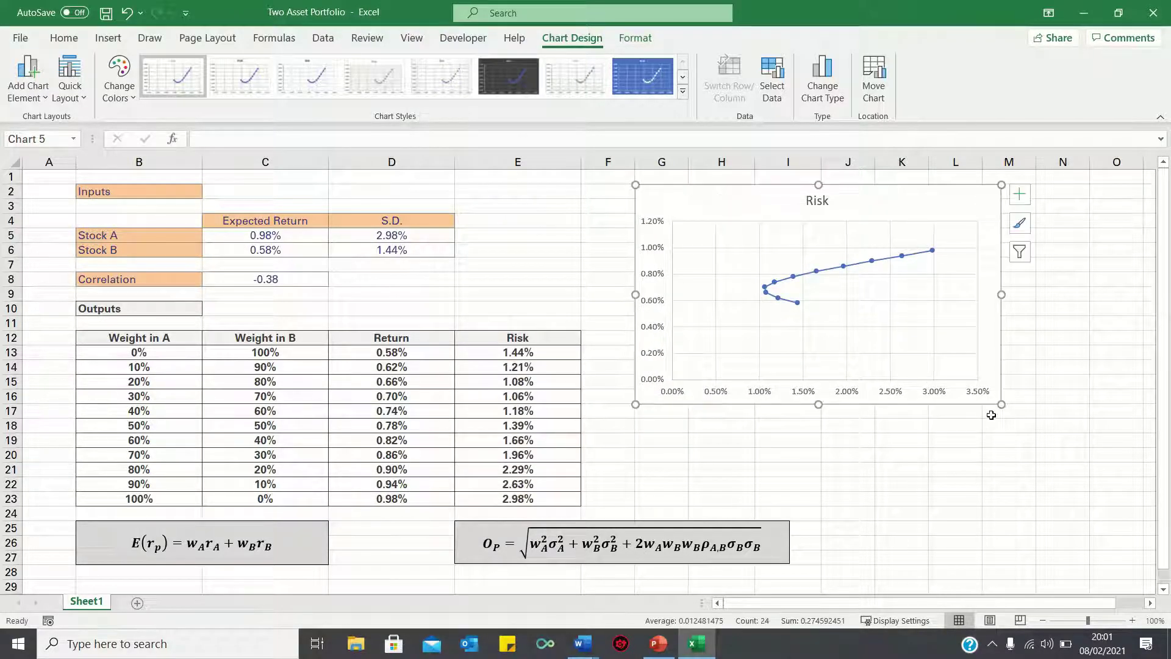
pyautogui.moveTo(1002, 404); pyautogui.dragTo(1082, 506)
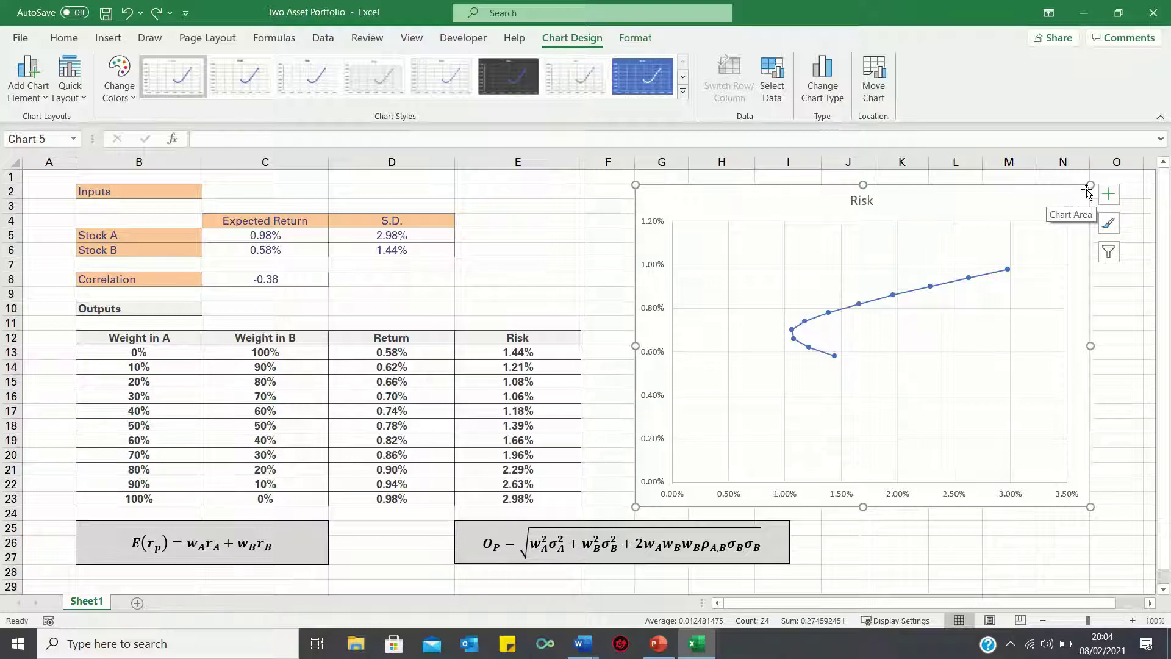
# Add axis titles and data labels to the chart and remove the chart title
pyautogui.click(1109, 196)
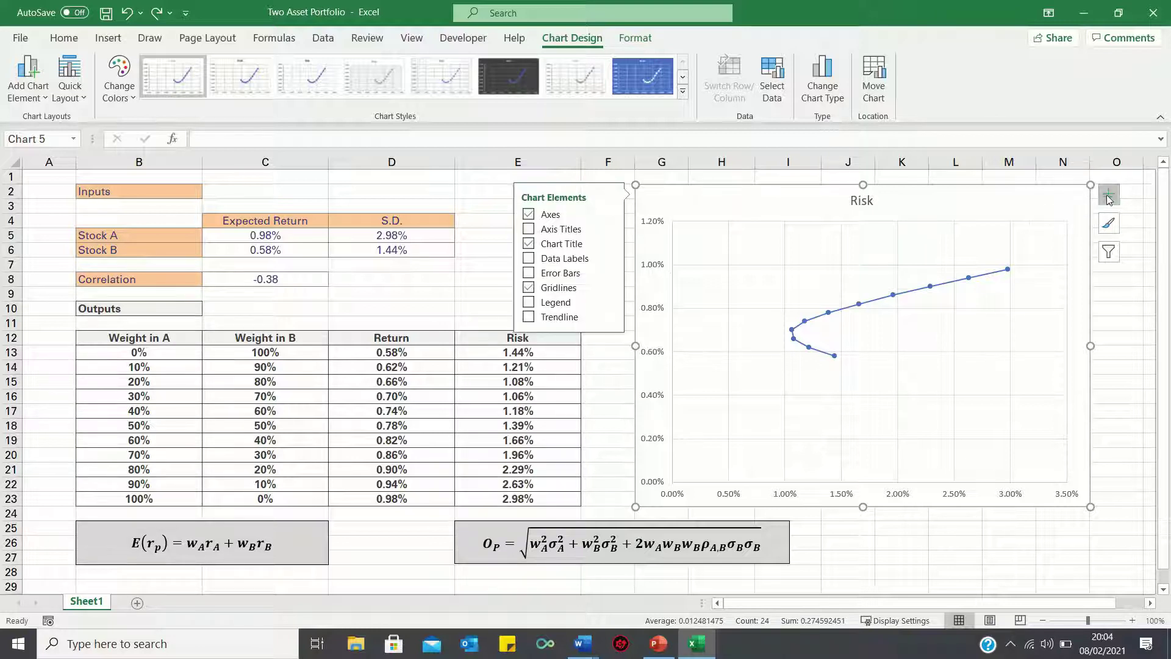
pyautogui.click(528, 228)
pyautogui.click(528, 244)
pyautogui.click(528, 258)
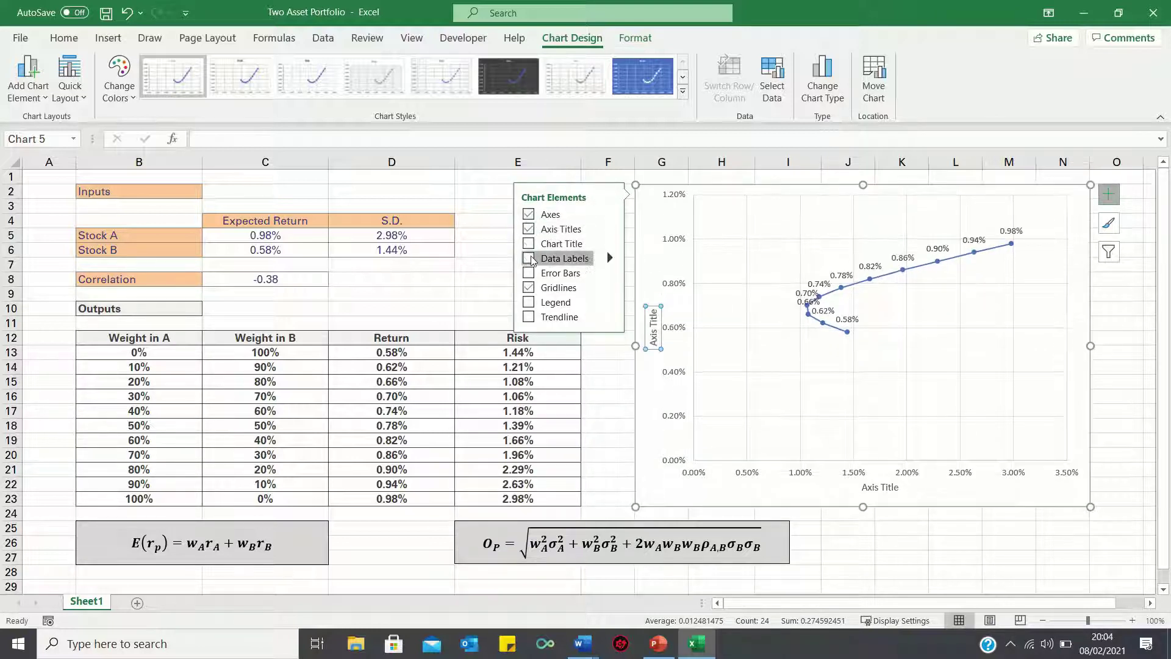
# Rename the vertical axis title to 'Return' and the horizontal one to 'Risk'
pyautogui.click(654, 339)
pyautogui.tripleClick(654, 339)
pyautogui.write('Return')
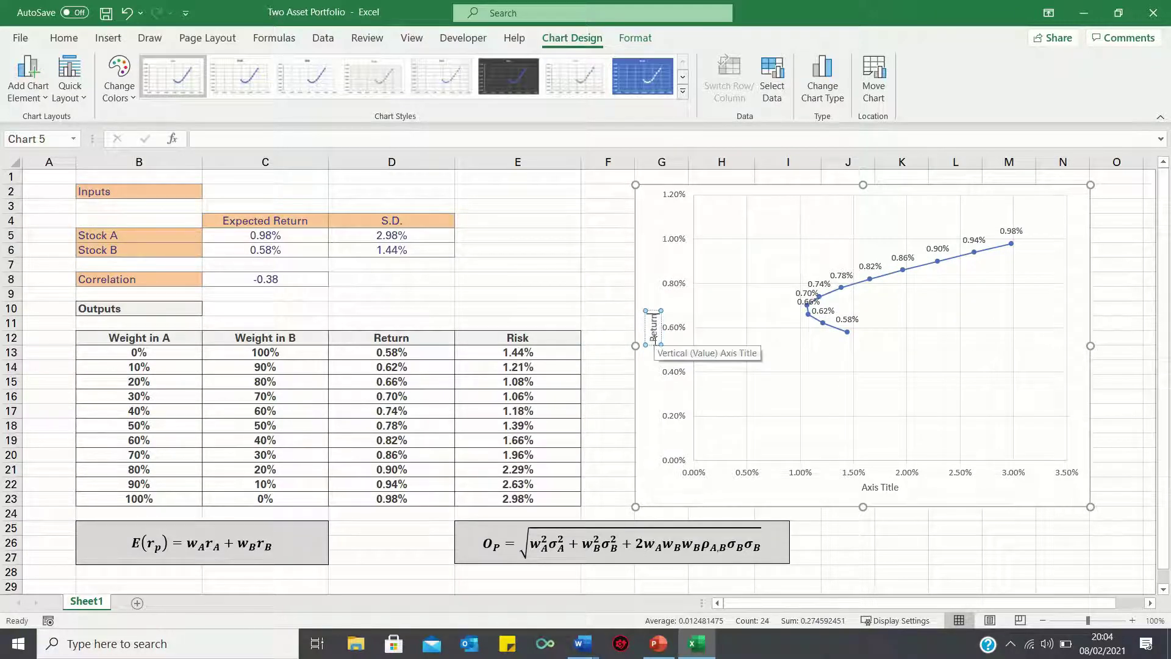
pyautogui.click(887, 487)
pyautogui.doubleClick(891, 488)
pyautogui.tripleClick(891, 488)
pyautogui.write('Risk')
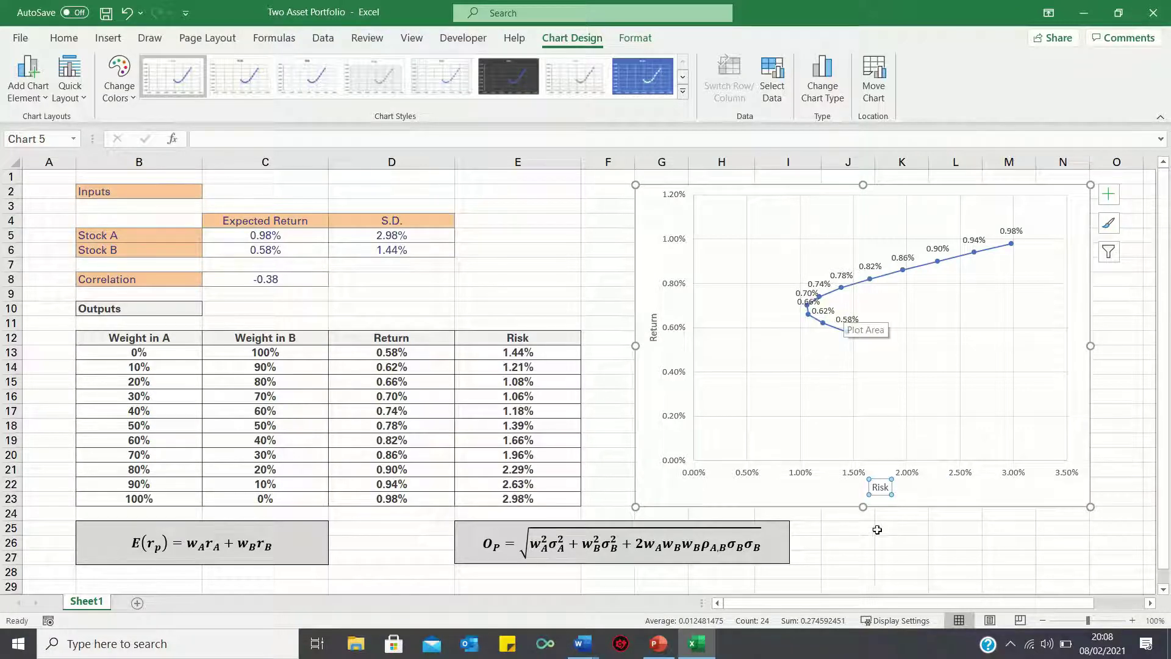
# Set the horizontal Risk axis minimum bound to 0.005
pyautogui.rightClick(903, 474)
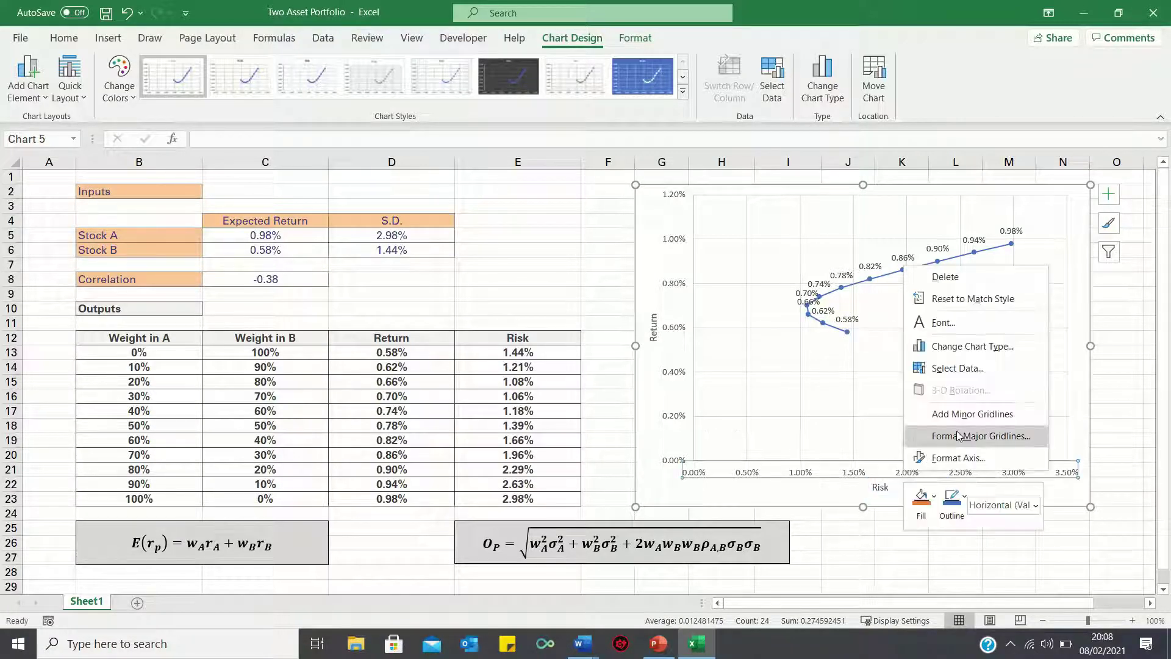
pyautogui.click(957, 458)
pyautogui.click(1074, 293)
pyautogui.write('05')
pyautogui.press('Return')
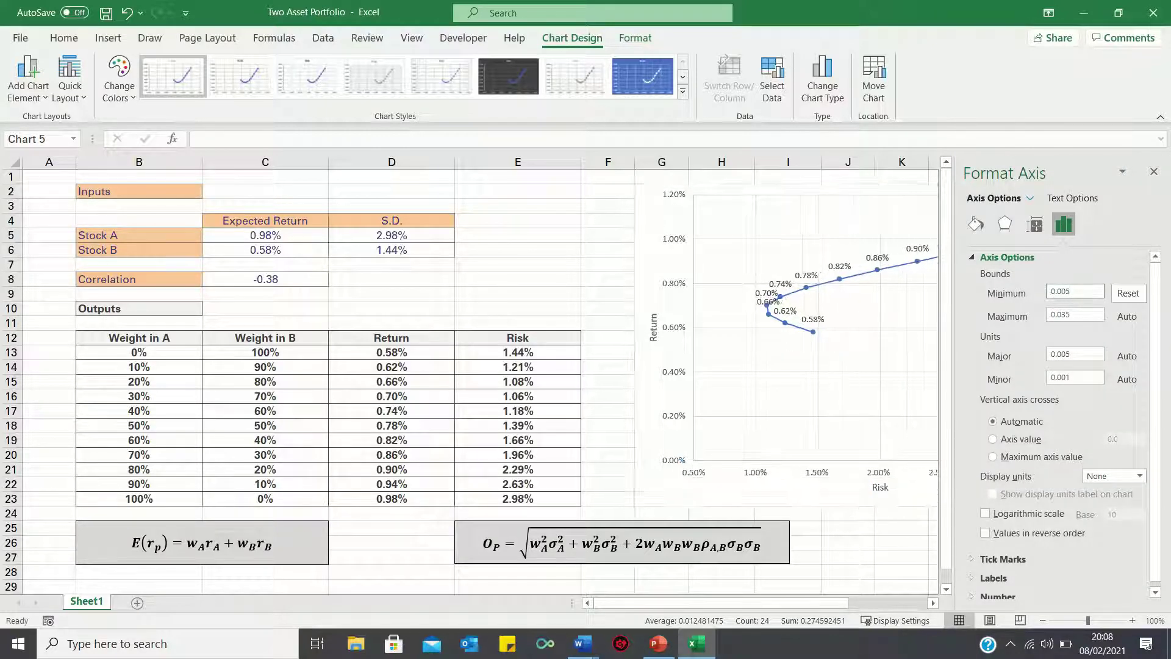
# Set the vertical Return axis minimum bound to 0.0055 and close the Format Axis pane
pyautogui.click(673, 338)
pyautogui.click(1061, 292)
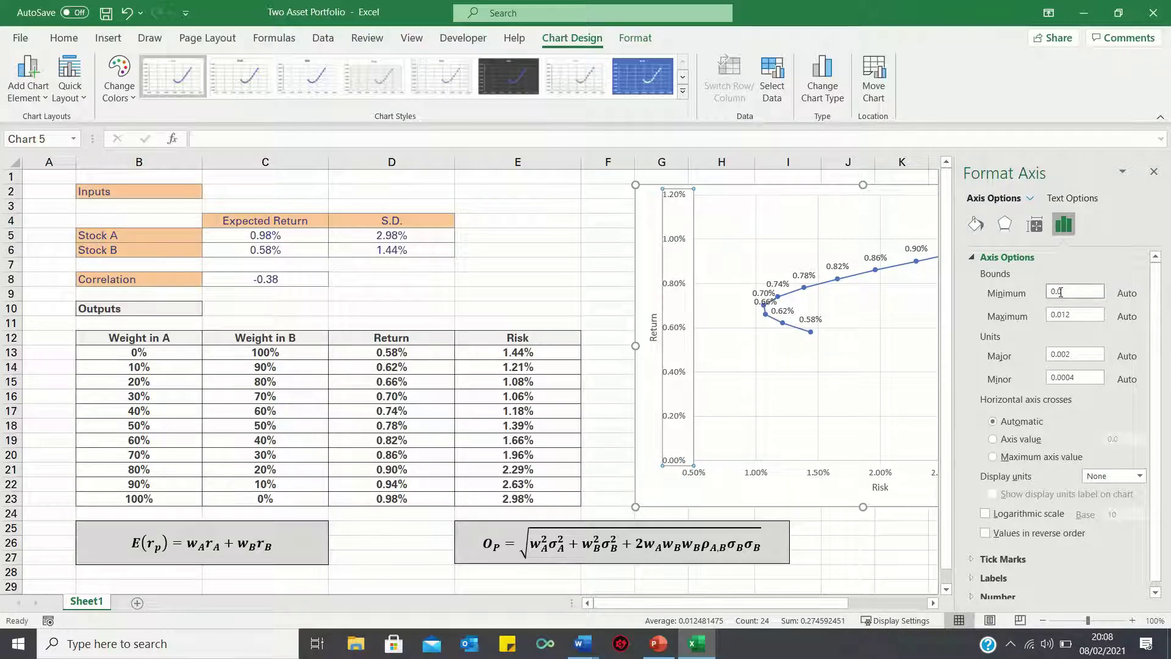
pyautogui.press('Return')
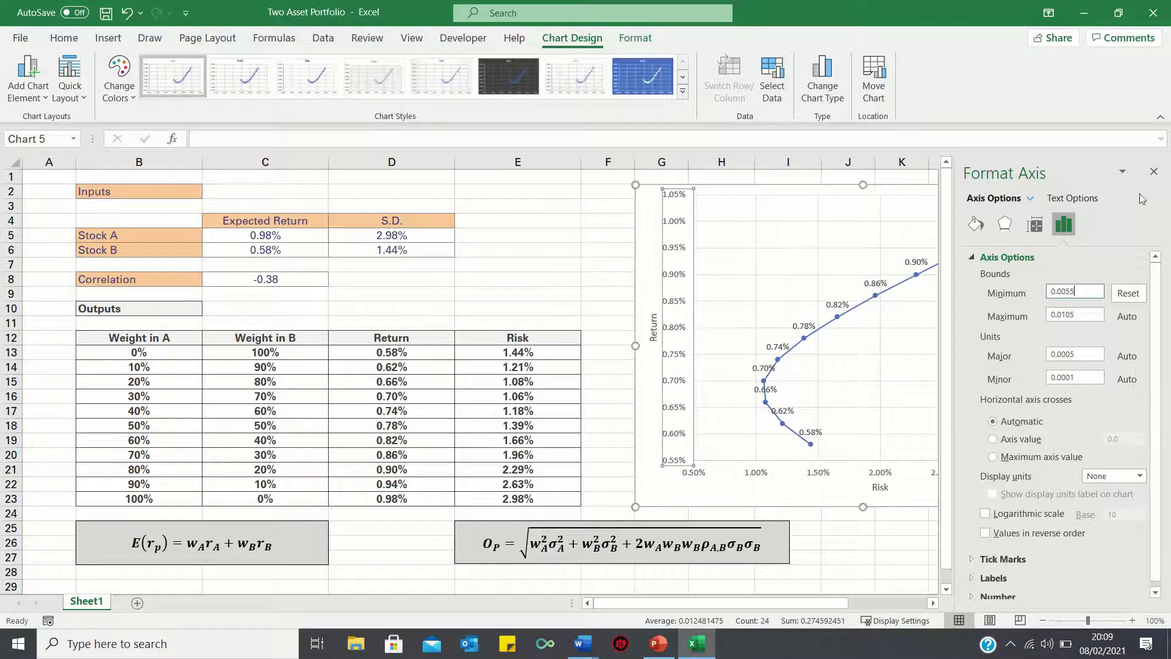
pyautogui.click(1154, 172)
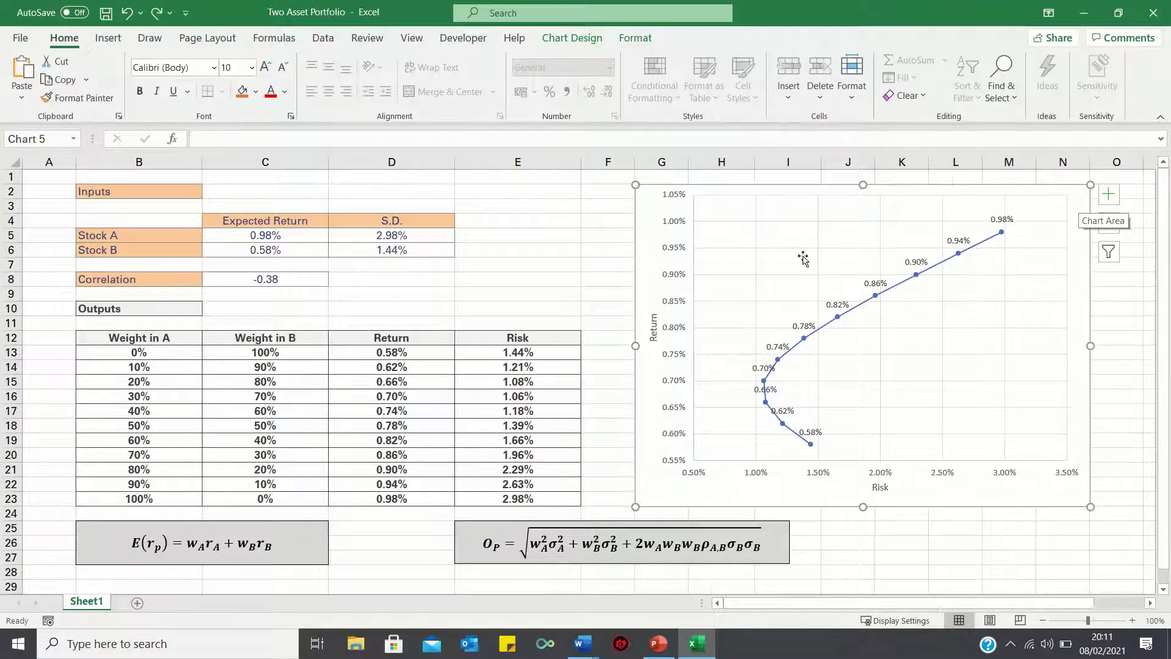
pyautogui.click(185, 193)
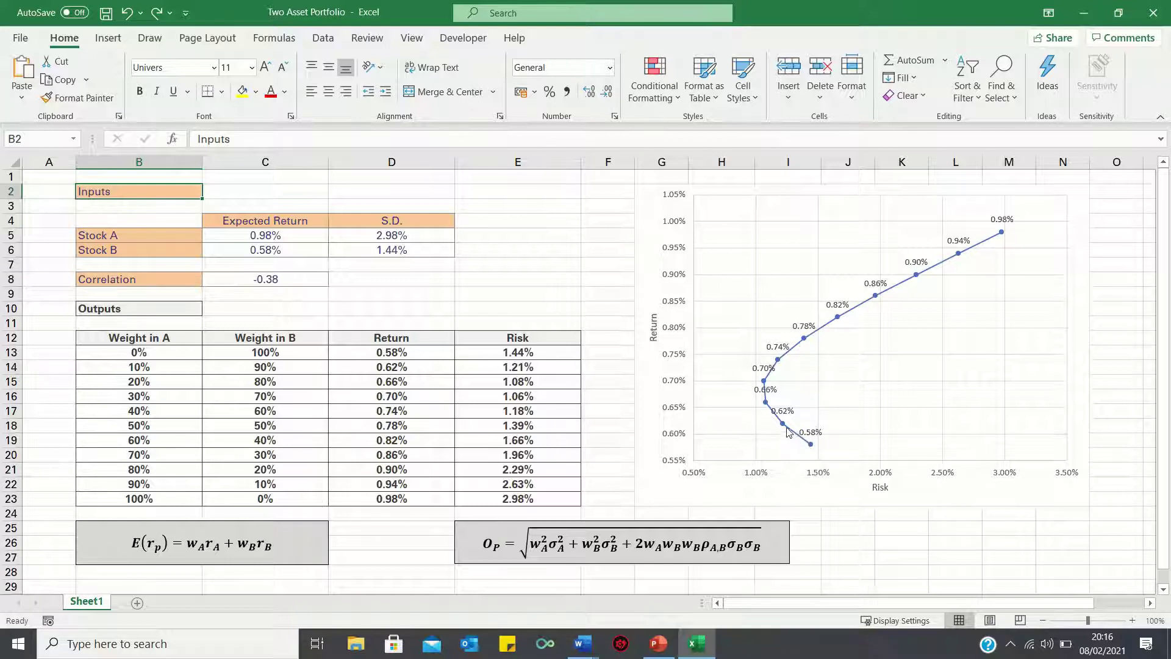
pyautogui.moveTo(786, 428)
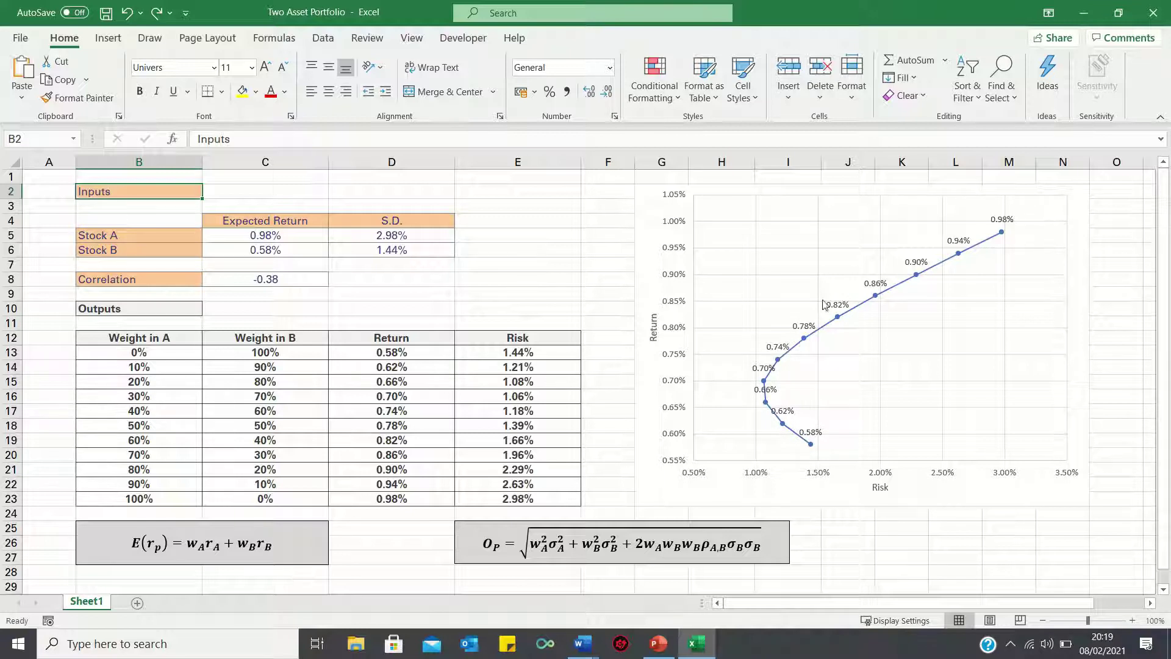
pyautogui.moveTo(768, 383)
pyautogui.moveTo(991, 244)
pyautogui.moveTo(807, 338)
pyautogui.moveTo(763, 381)
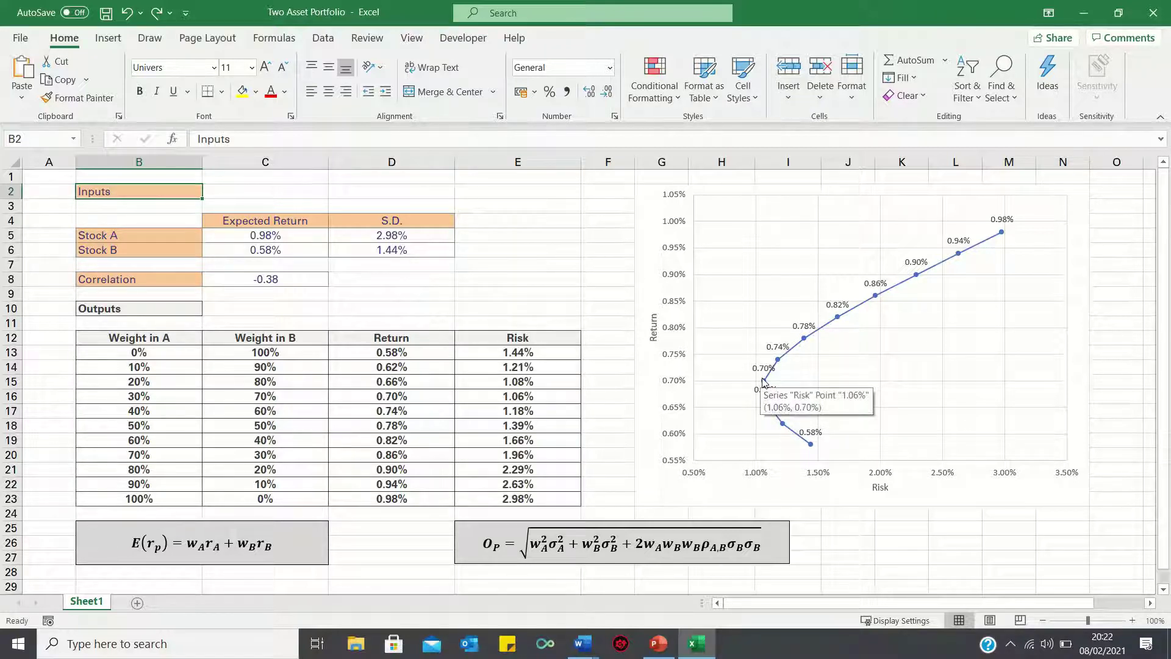